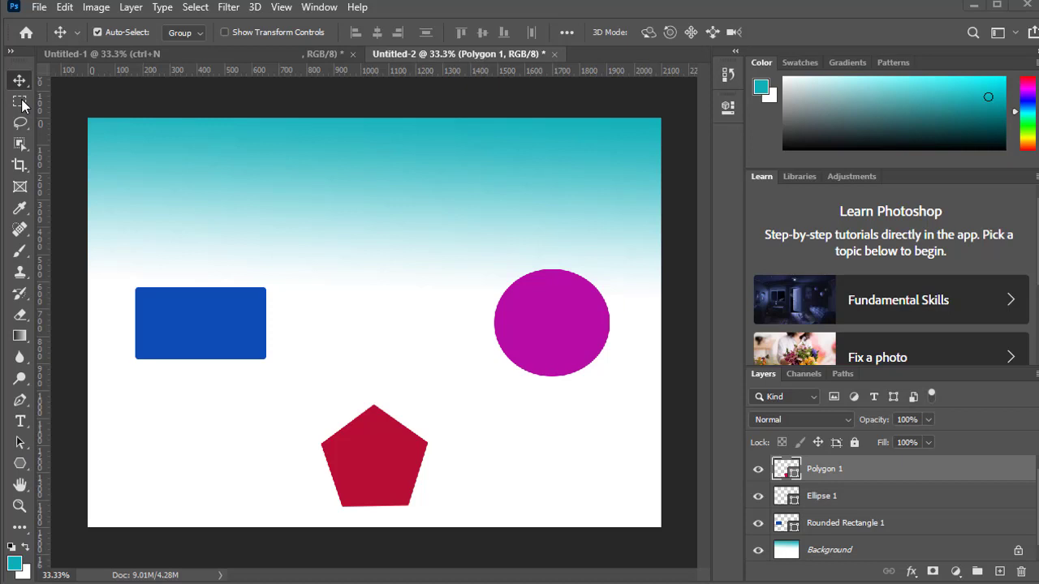
Step: Select a rectangular area in the gradient's upper middle and move the selection slightly, together with the red pentagon
{"action": "left_click", "coordinate": [22, 103]}
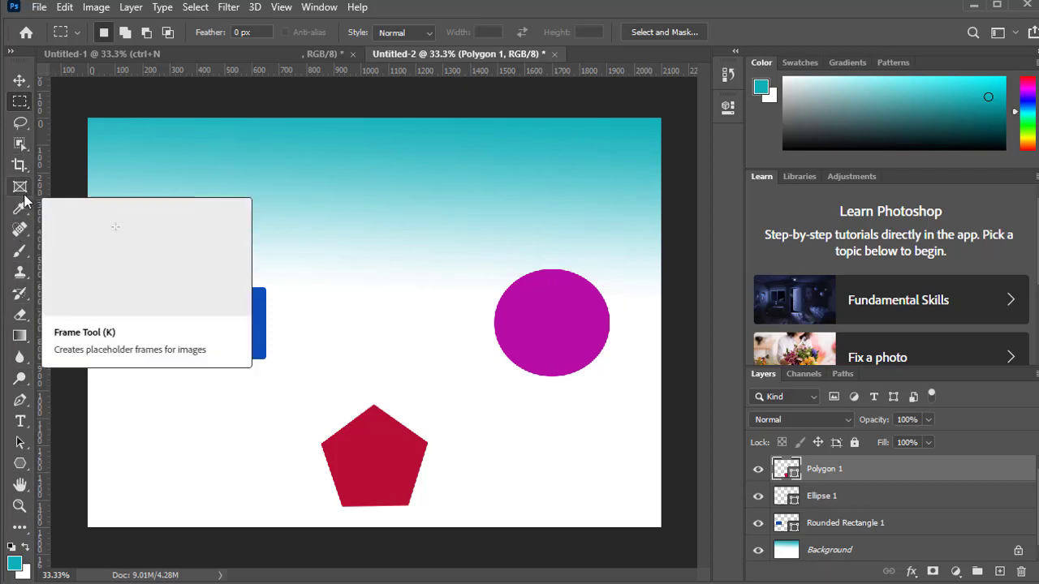
{"action": "left_click", "coordinate": [19, 102]}
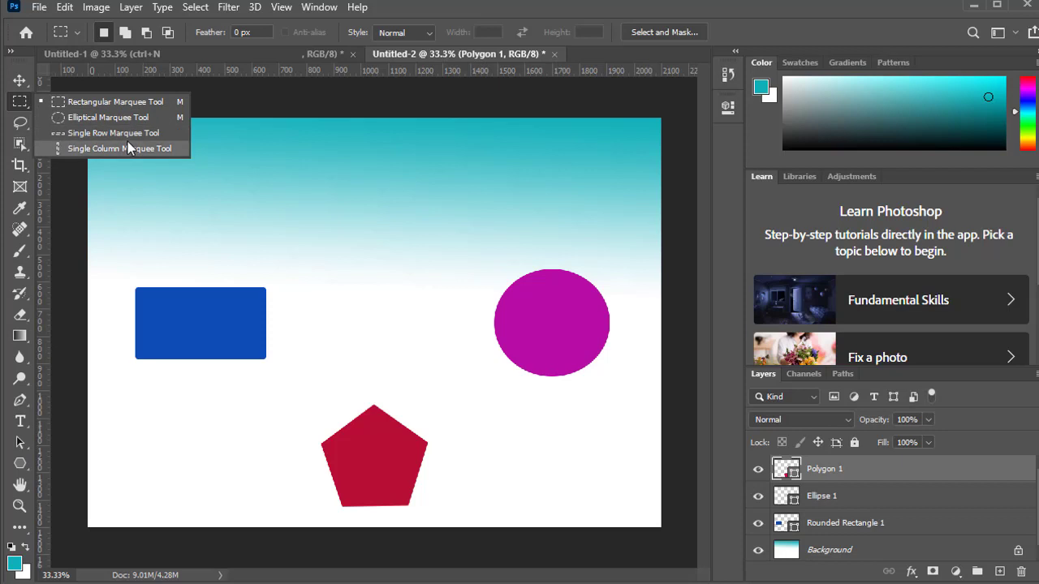
{"action": "left_click", "coordinate": [20, 112]}
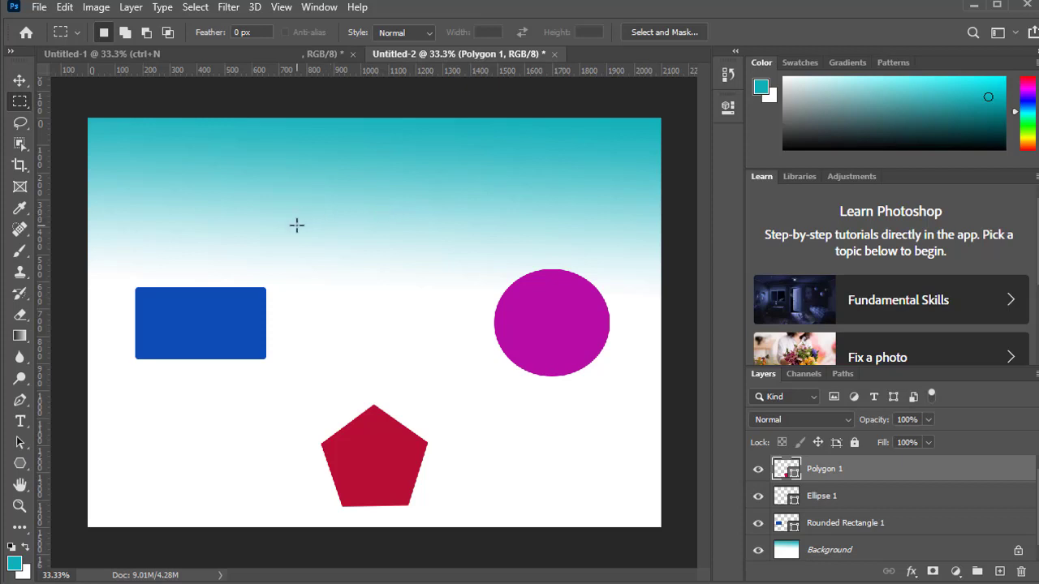
{"action": "left_click_drag", "start_coordinate": [277, 189], "coordinate": [477, 302]}
{"action": "left_click_drag", "start_coordinate": [349, 194], "coordinate": [339, 174]}
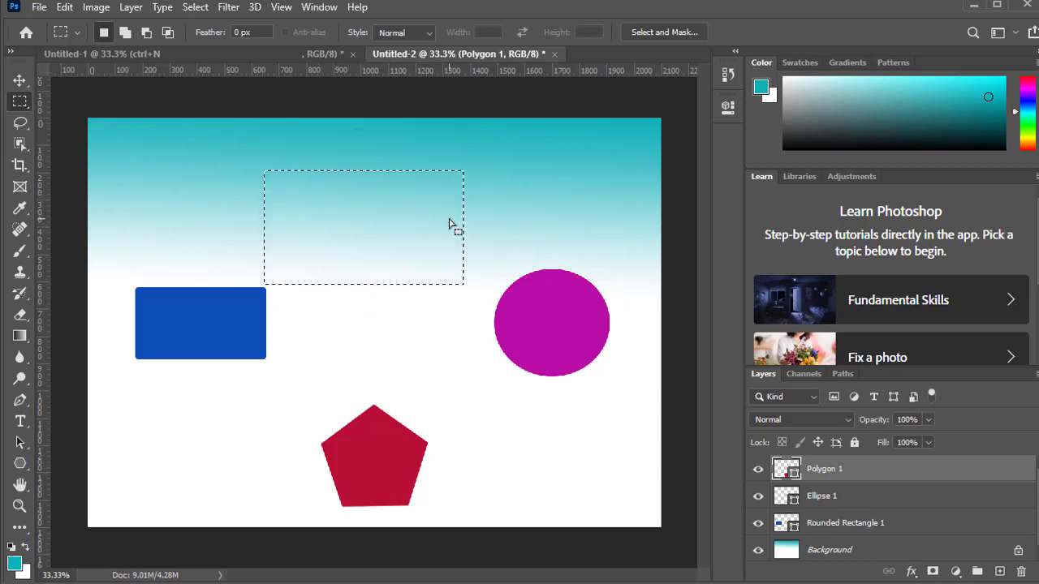
{"action": "key", "text": "v"}
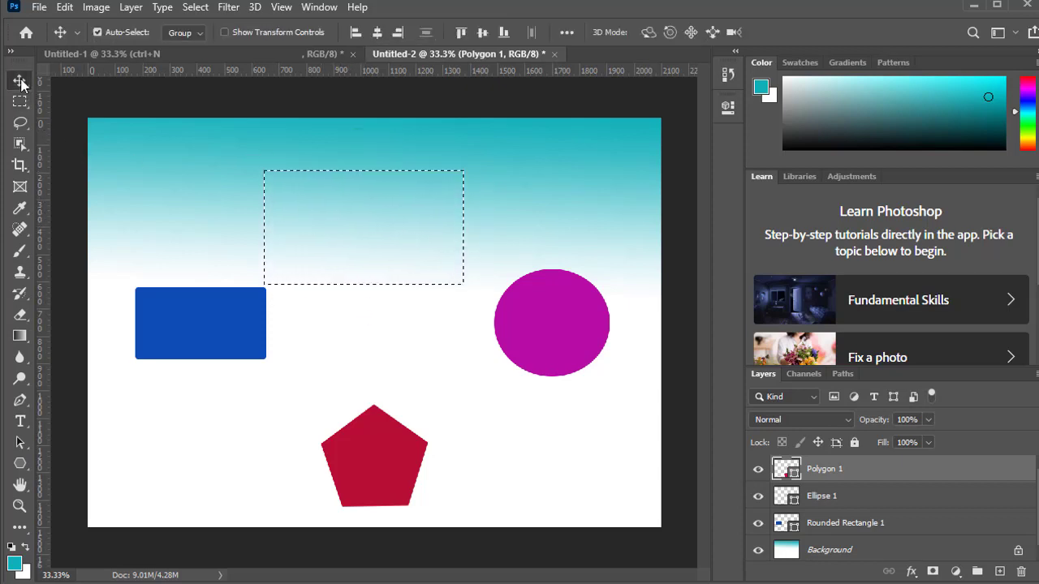
{"action": "left_click_drag", "start_coordinate": [409, 211], "coordinate": [356, 231]}
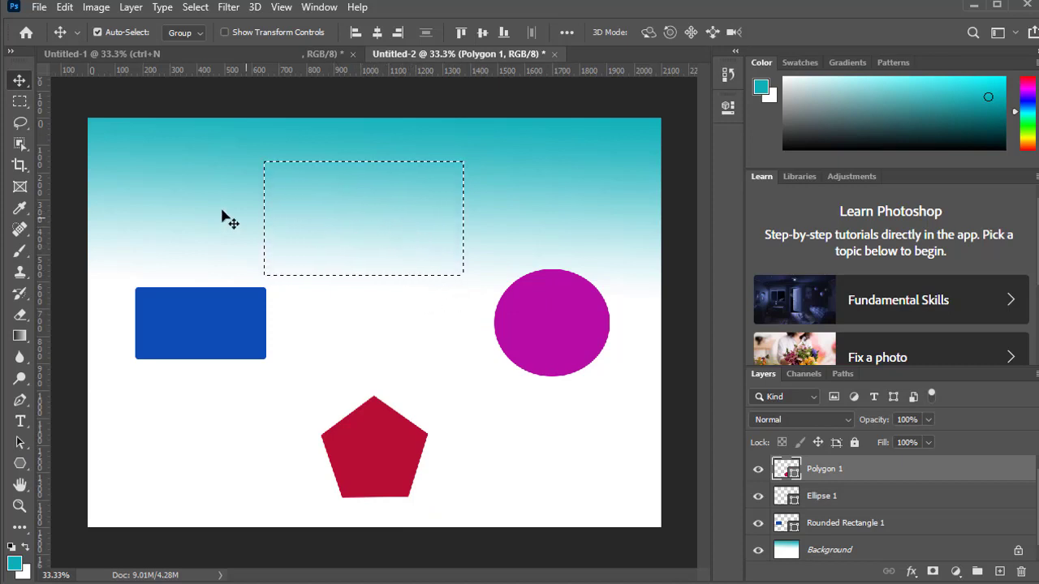
Step: Make a rectangular marquee selection inside the blue rectangle and move the Rounded Rectangle 1 layer down beside the pentagon
{"action": "left_click", "coordinate": [20, 102]}
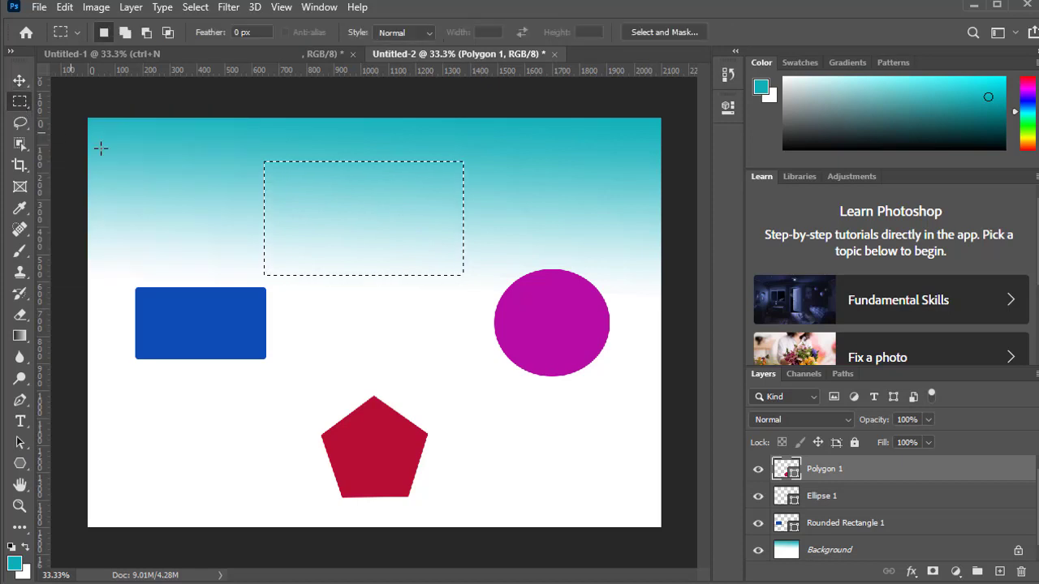
{"action": "left_click", "coordinate": [209, 213]}
{"action": "left_click_drag", "start_coordinate": [150, 297], "coordinate": [259, 347]}
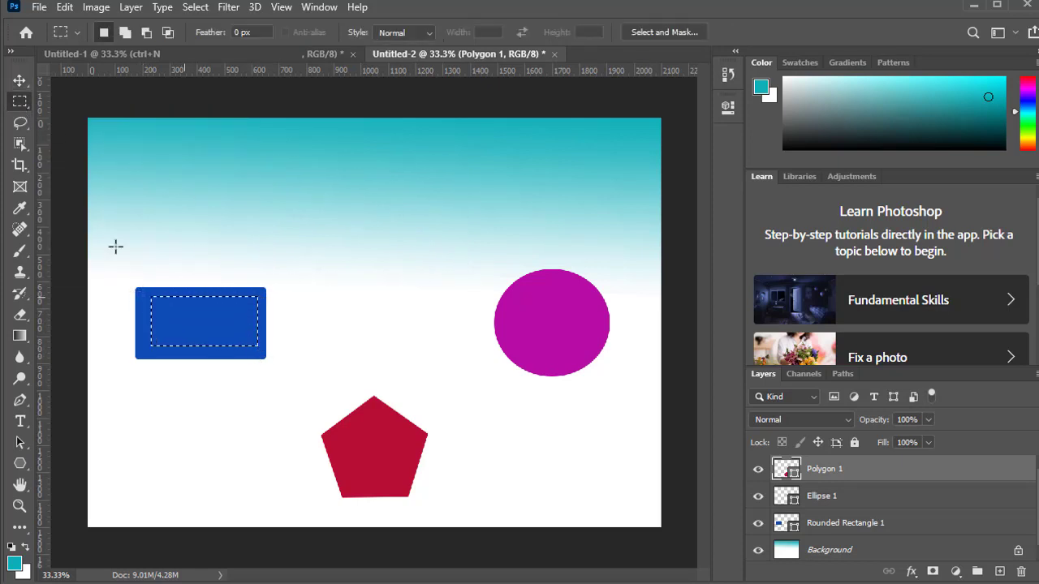
{"action": "left_click", "coordinate": [19, 80]}
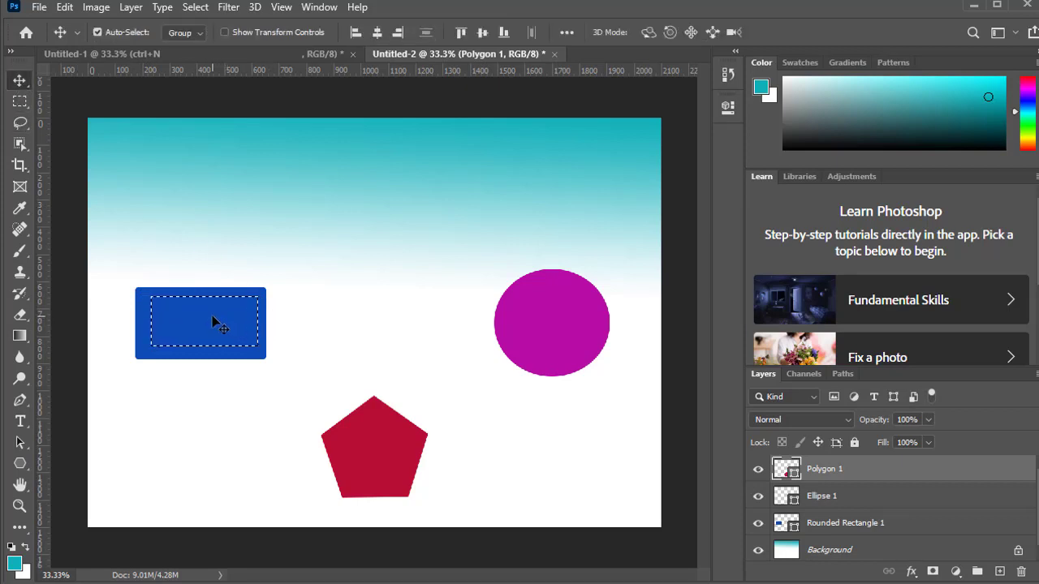
{"action": "left_click", "coordinate": [867, 523]}
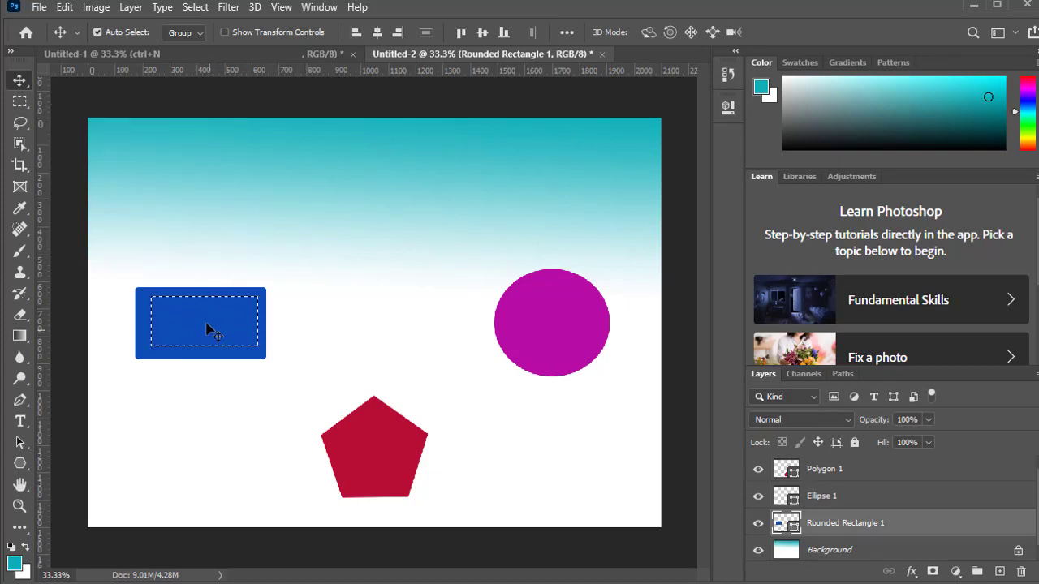
{"action": "left_click_drag", "start_coordinate": [219, 320], "coordinate": [216, 392]}
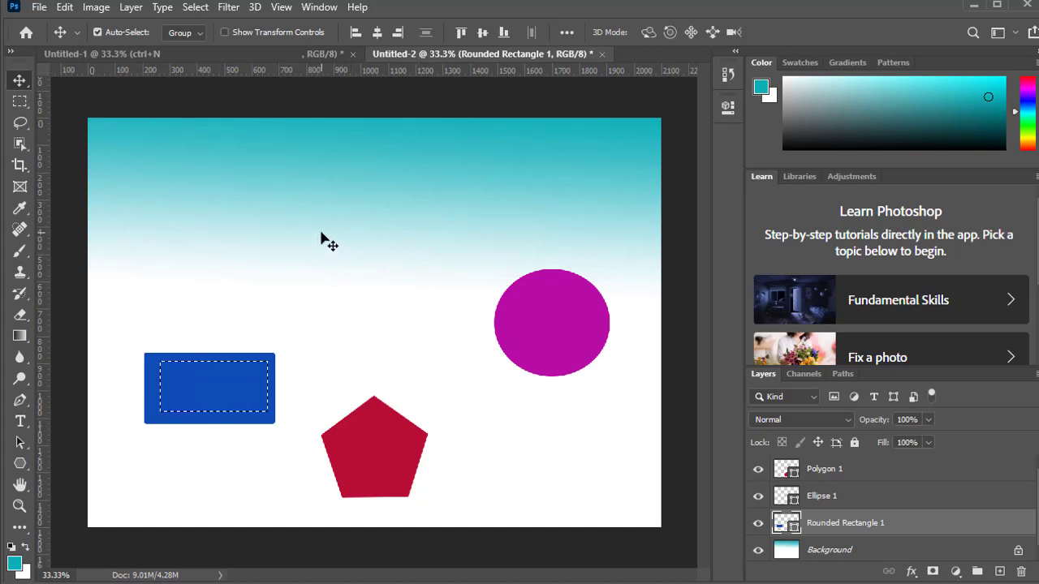
Step: Make a large elliptical selection in the middle of the canvas and shift that area of the Background layer slightly
{"action": "left_click", "coordinate": [20, 101]}
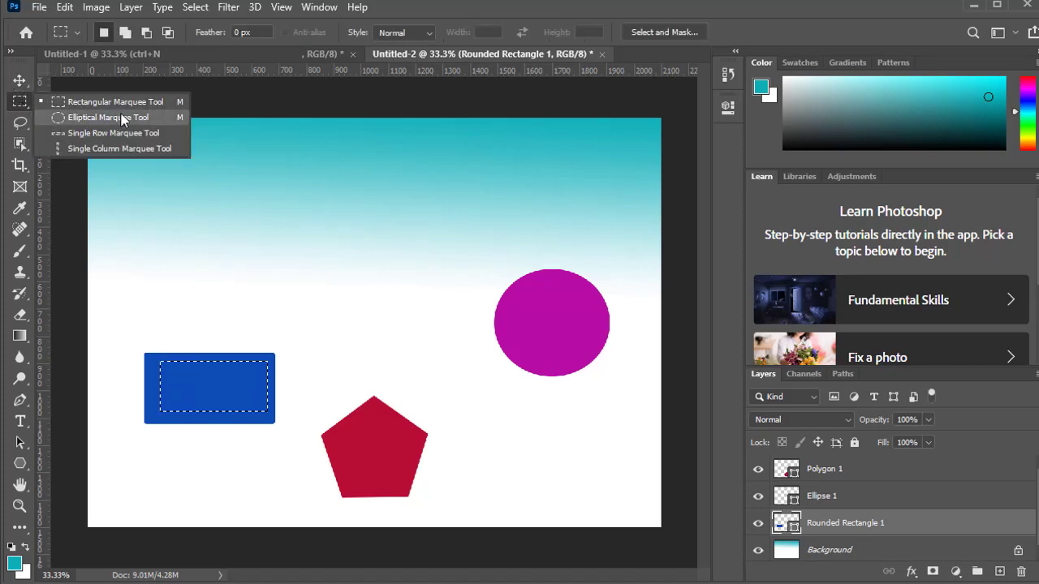
{"action": "left_click", "coordinate": [128, 116]}
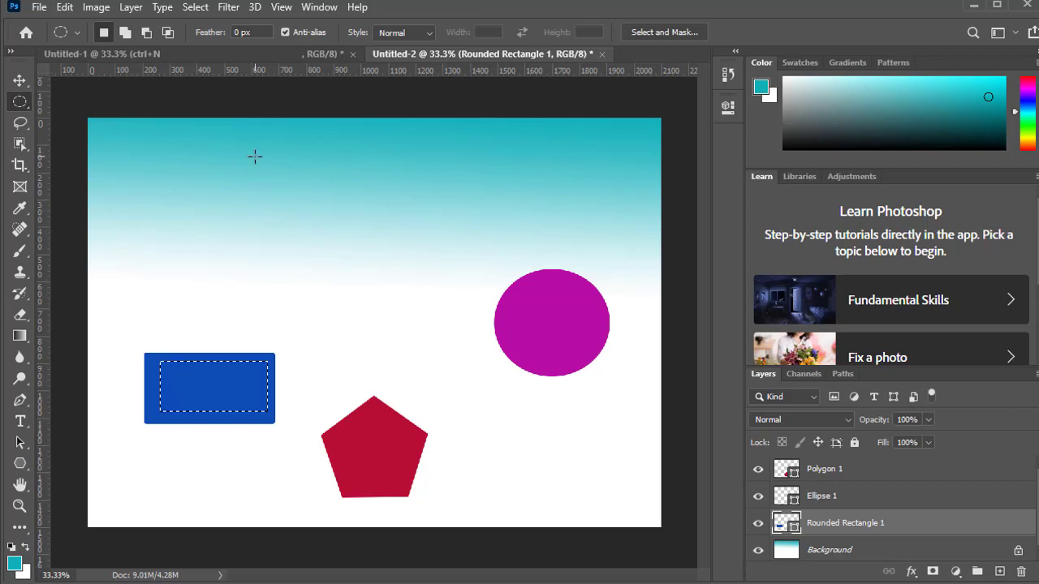
{"action": "left_click_drag", "start_coordinate": [250, 181], "coordinate": [454, 362]}
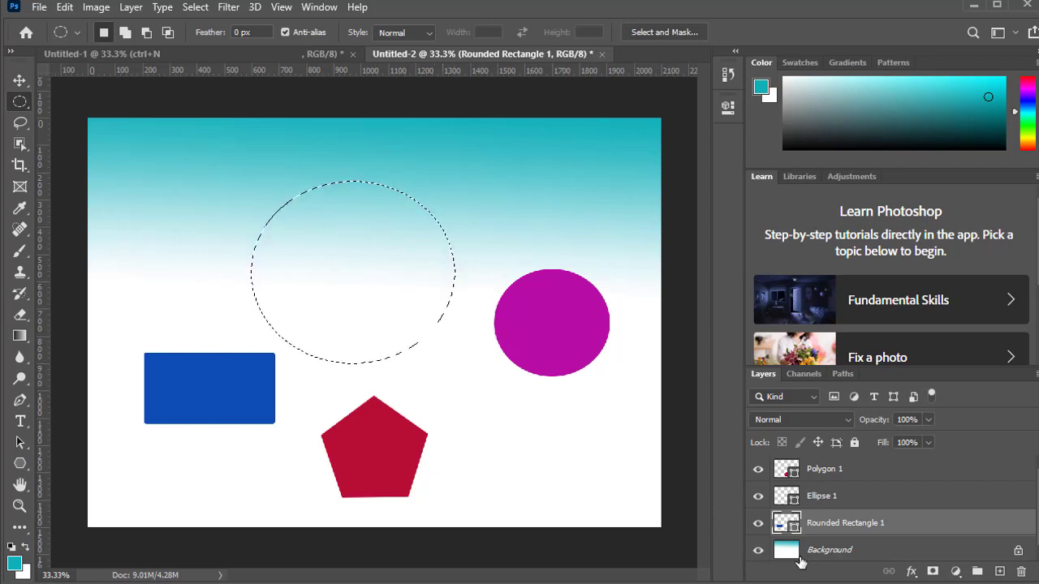
{"action": "left_click", "coordinate": [800, 551]}
{"action": "left_click", "coordinate": [19, 80]}
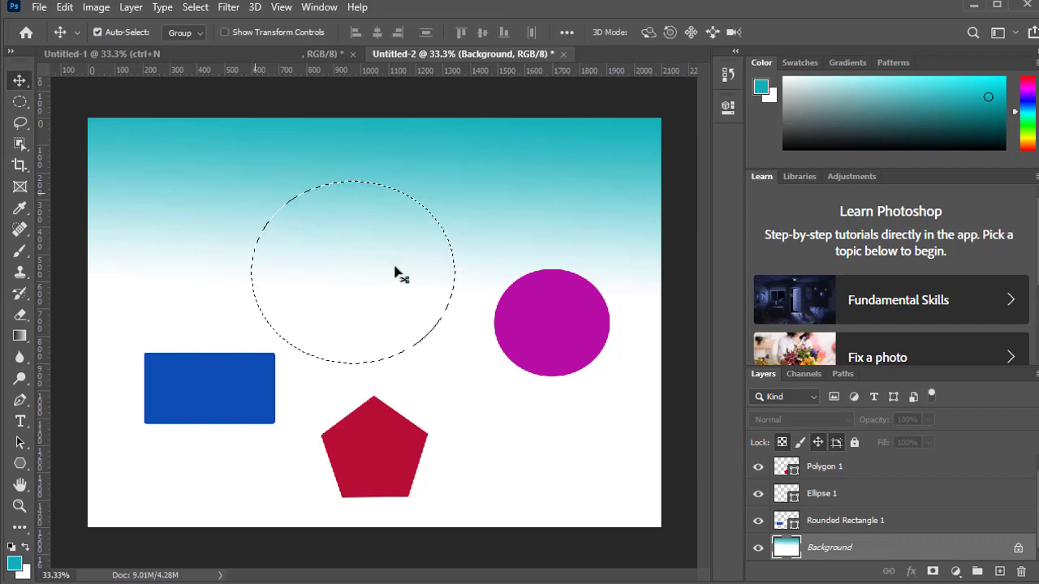
{"action": "left_click_drag", "start_coordinate": [398, 274], "coordinate": [355, 253]}
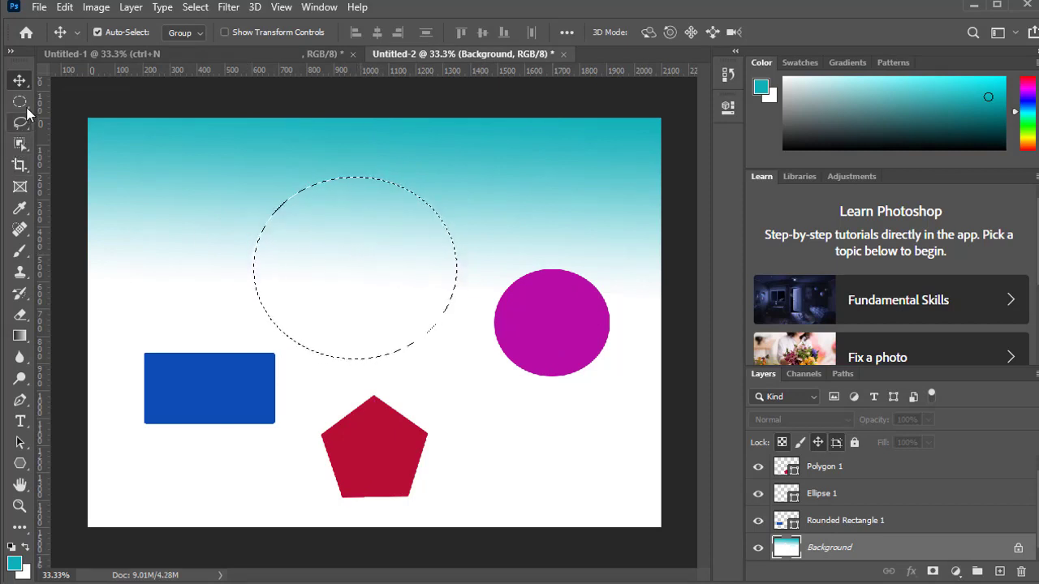
Step: Select an elliptical area in the upper-left gradient of the Background layer and move its pixels to the lower-right corner below the purple circle
{"action": "left_click", "coordinate": [20, 101]}
{"action": "left_click_drag", "start_coordinate": [193, 135], "coordinate": [402, 328]}
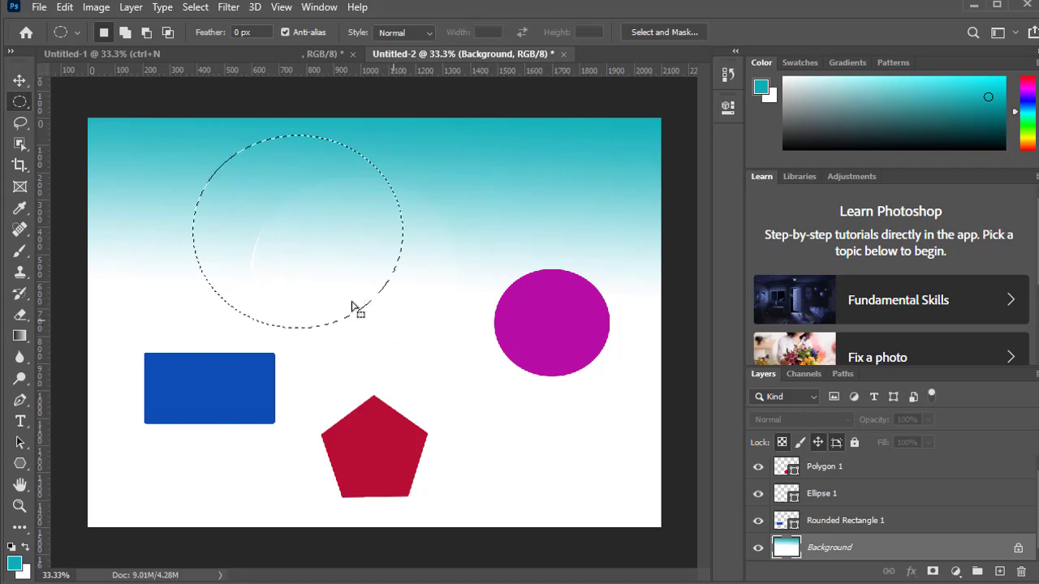
{"action": "left_click", "coordinate": [20, 79]}
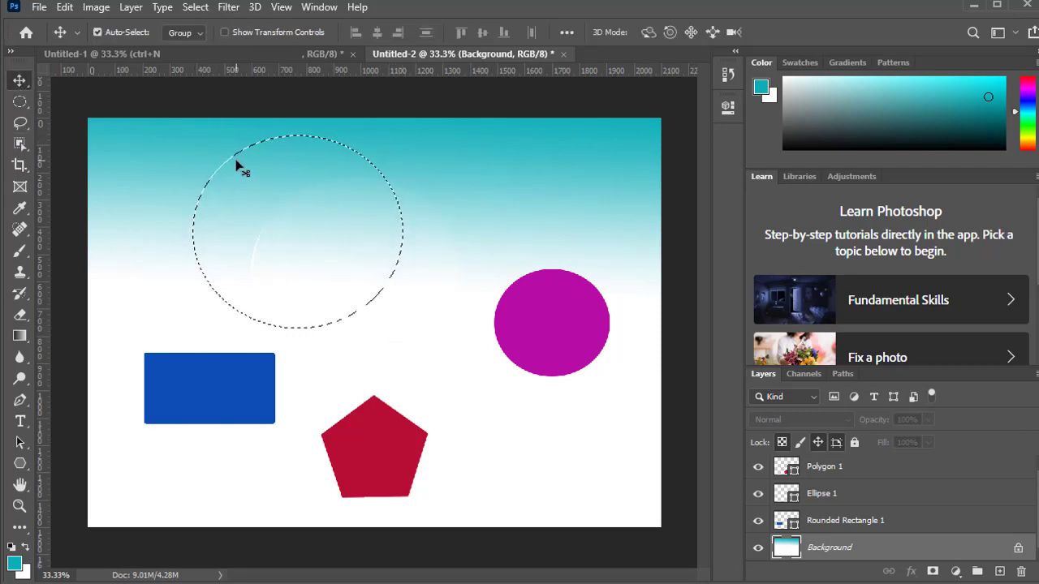
{"action": "left_click_drag", "start_coordinate": [238, 167], "coordinate": [469, 363]}
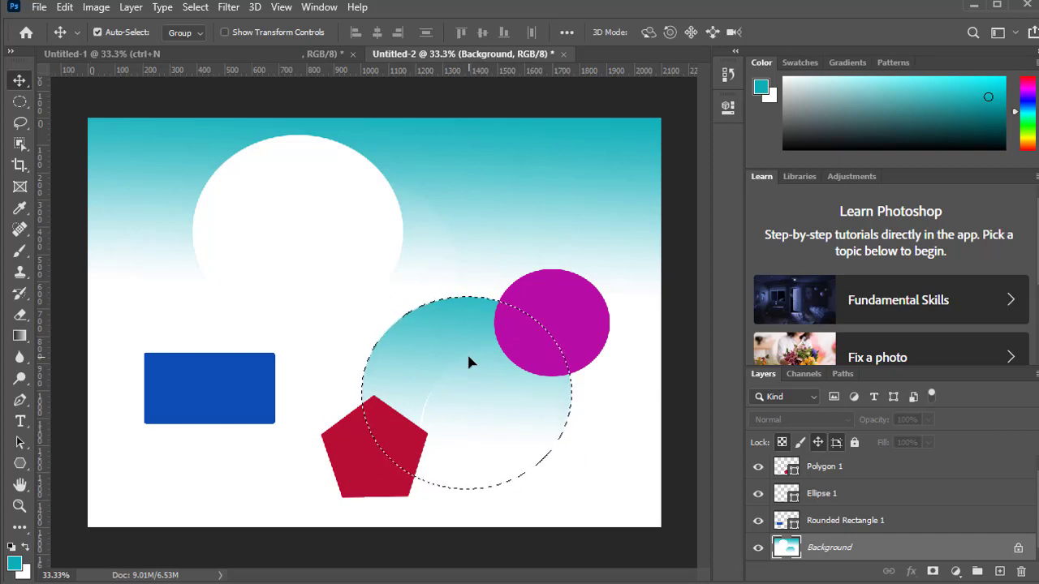
{"action": "left_click_drag", "start_coordinate": [468, 363], "coordinate": [575, 433]}
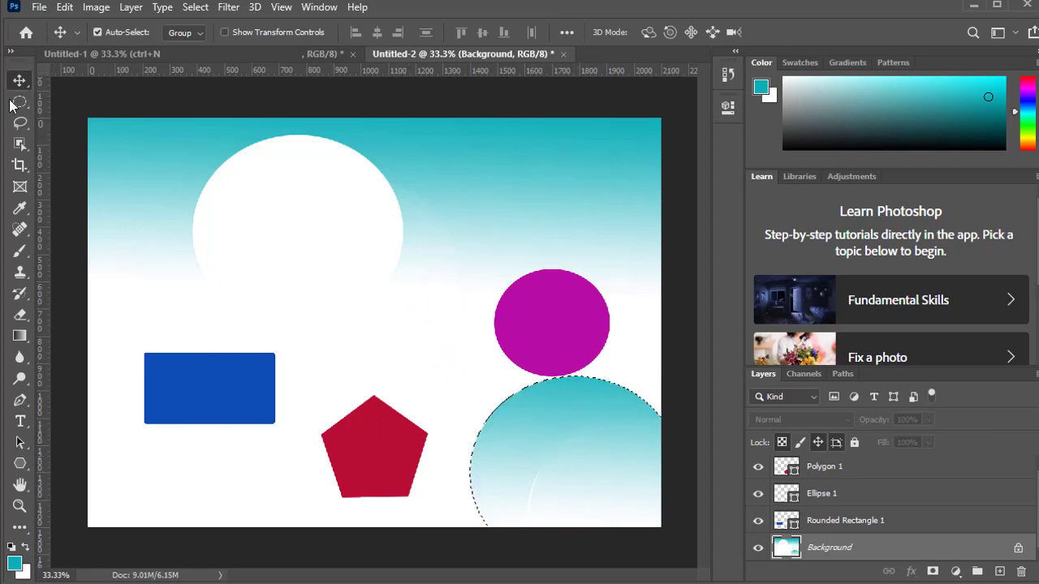
Step: Make a single-row marquee selection across the canvas through the middle of the white circle
{"action": "left_click_drag", "start_coordinate": [18, 102], "coordinate": [109, 151]}
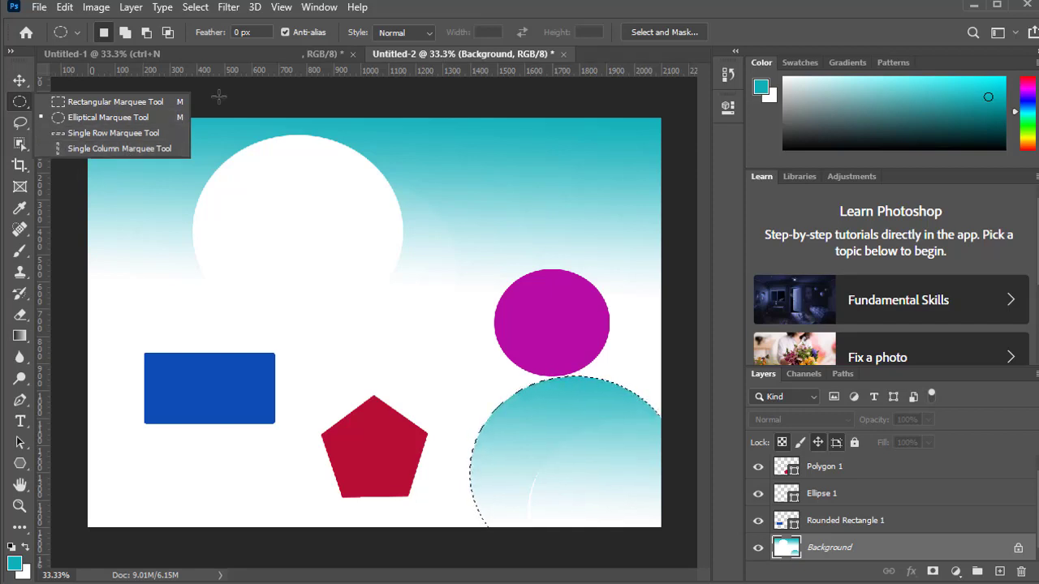
{"action": "left_click", "coordinate": [108, 135]}
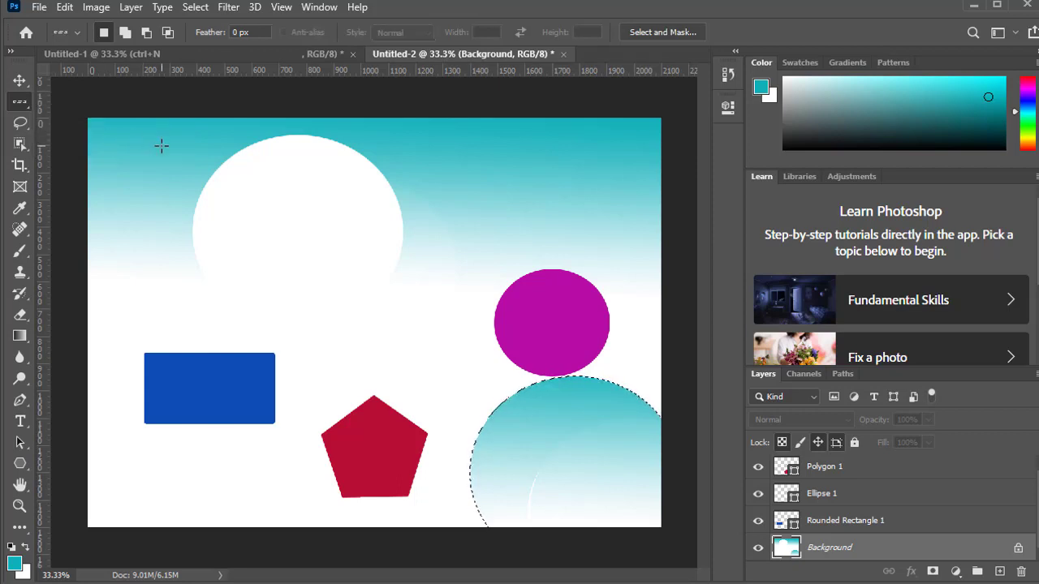
{"action": "left_click_drag", "start_coordinate": [98, 195], "coordinate": [282, 228]}
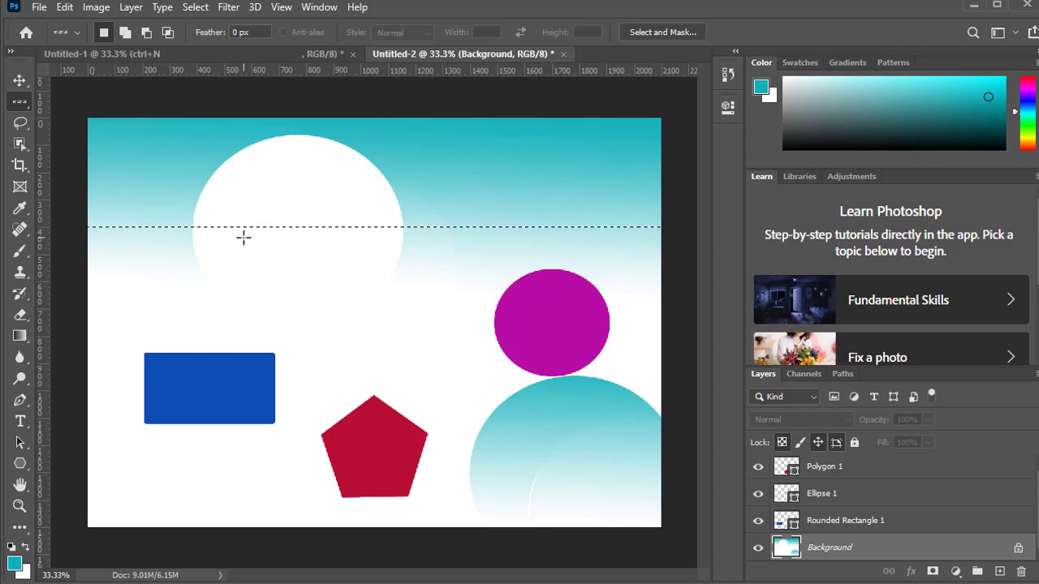
Step: Make a single-column marquee selection down the canvas along the blue rectangle's right edge
{"action": "right_click", "coordinate": [19, 102]}
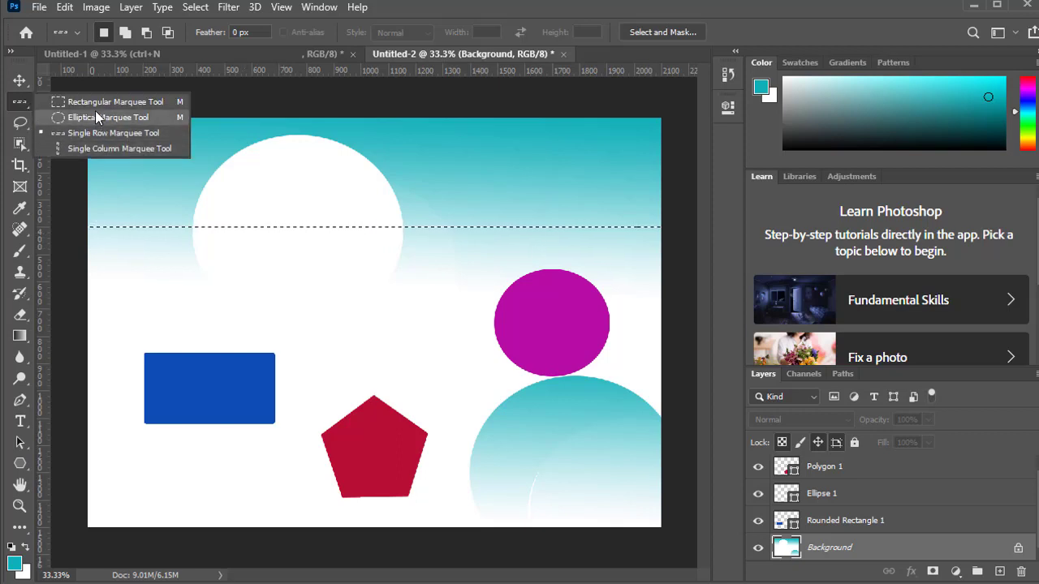
{"action": "left_click", "coordinate": [84, 148]}
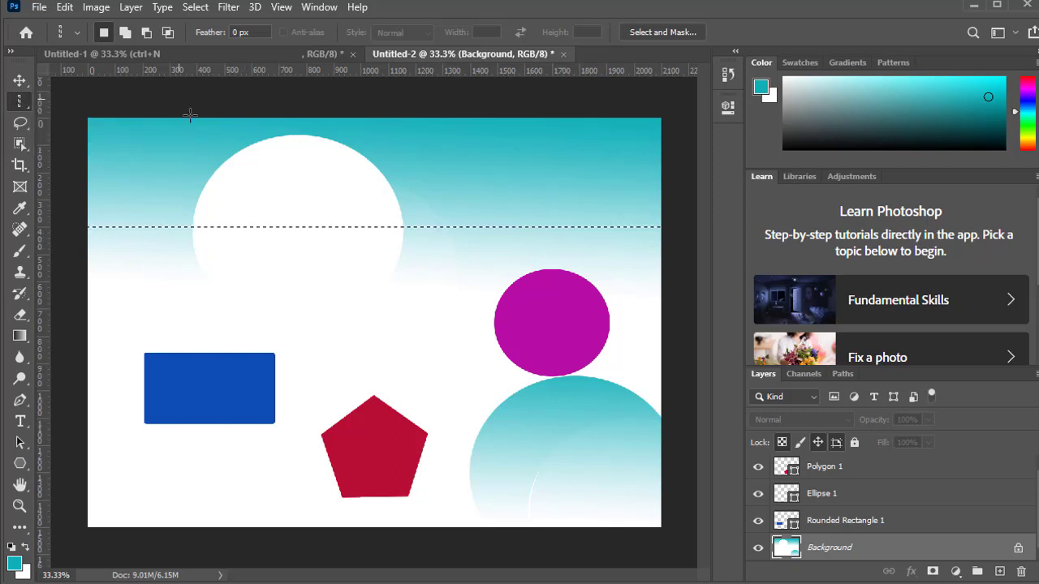
{"action": "left_click", "coordinate": [274, 206]}
Step: Select a rectangular area in the Background's upper-right gradient and move its pixels over the lower part of the white circle
{"action": "right_click", "coordinate": [20, 102]}
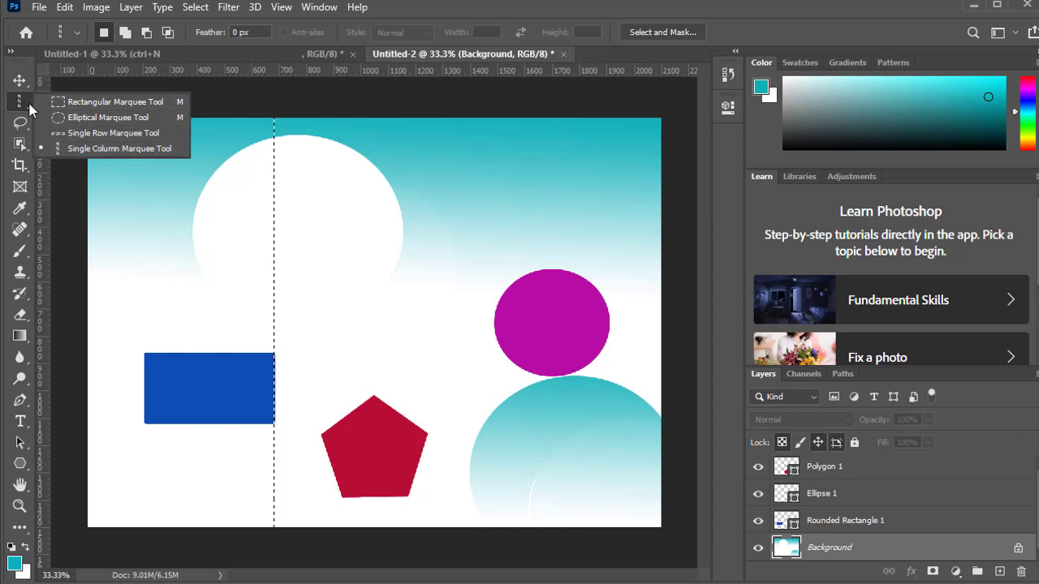
{"action": "left_click", "coordinate": [73, 101]}
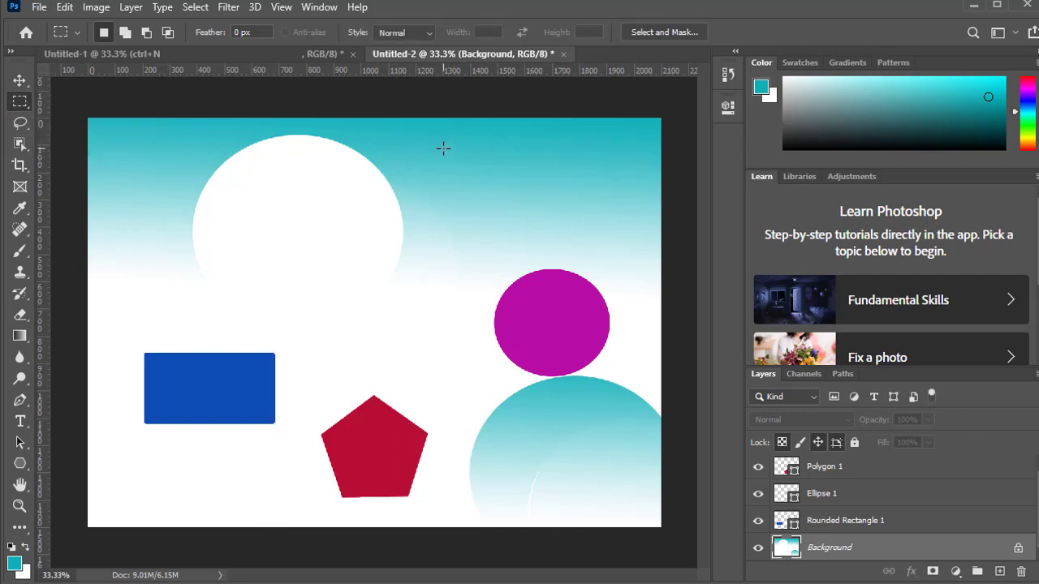
{"action": "left_click_drag", "start_coordinate": [443, 148], "coordinate": [608, 213]}
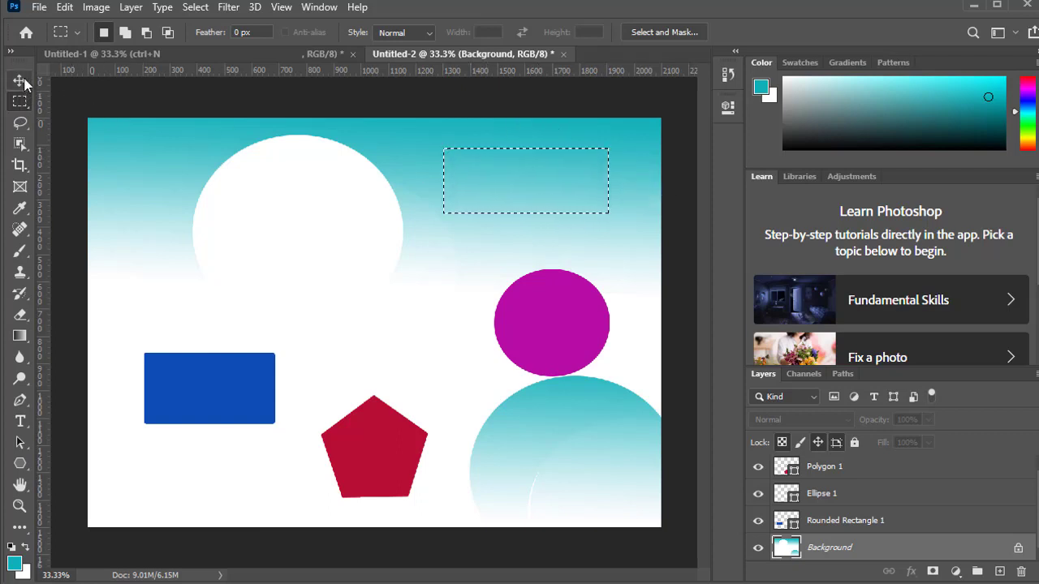
{"action": "left_click", "coordinate": [20, 81]}
{"action": "left_click_drag", "start_coordinate": [543, 193], "coordinate": [320, 302]}
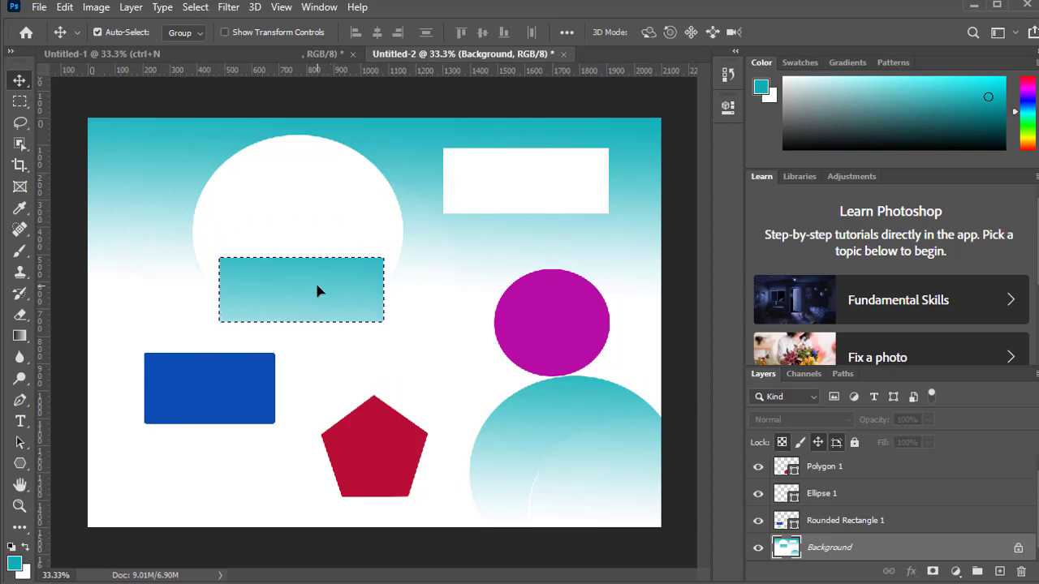
{"action": "left_click_drag", "start_coordinate": [308, 289], "coordinate": [300, 302]}
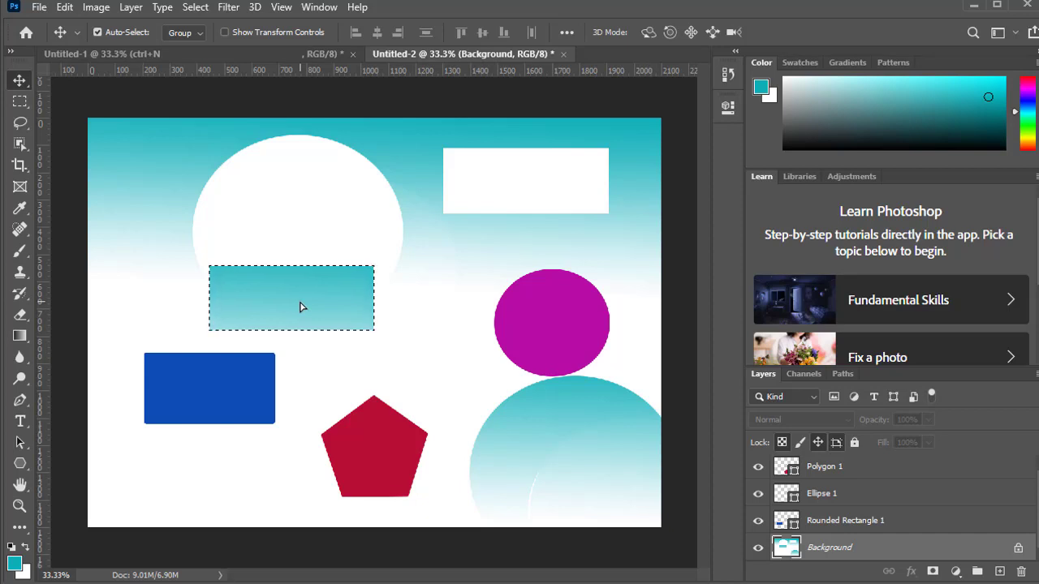
{"action": "left_click_drag", "start_coordinate": [300, 306], "coordinate": [307, 305]}
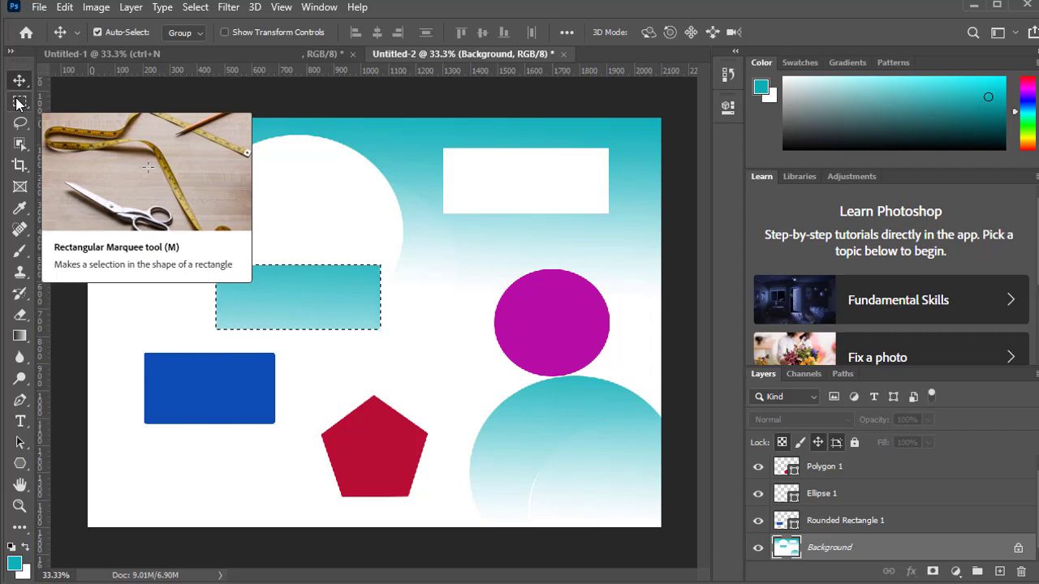
Step: Leave no layer active and clear the rectangular selection around the moved gradient piece
{"action": "left_click", "coordinate": [290, 173]}
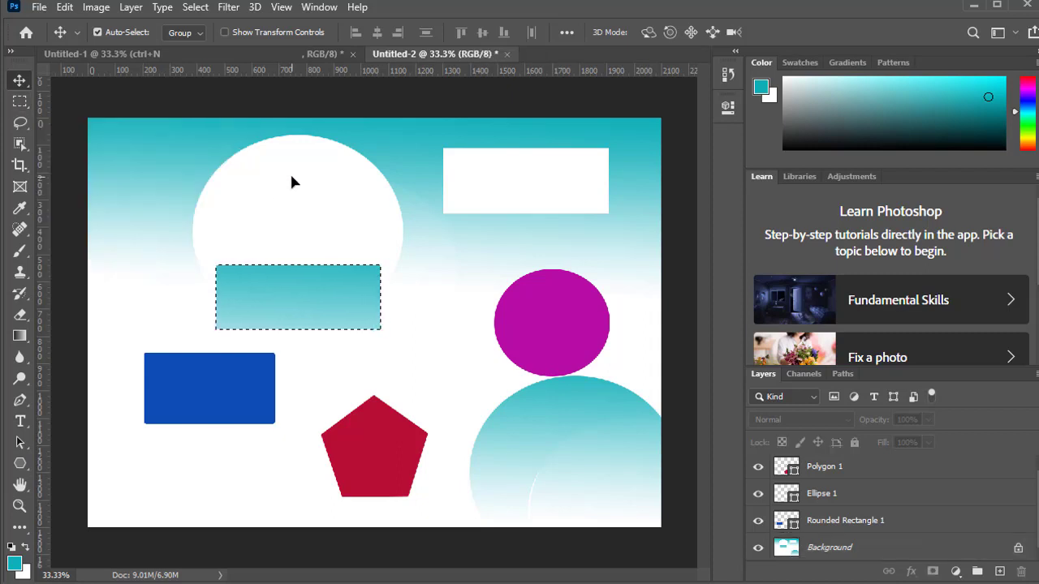
{"action": "mouse_move", "coordinate": [319, 255]}
{"action": "left_mouse_down"}
{"action": "mouse_move", "coordinate": [306, 276]}
{"action": "mouse_move", "coordinate": [276, 269]}
{"action": "mouse_move", "coordinate": [301, 264]}
{"action": "left_mouse_up"}
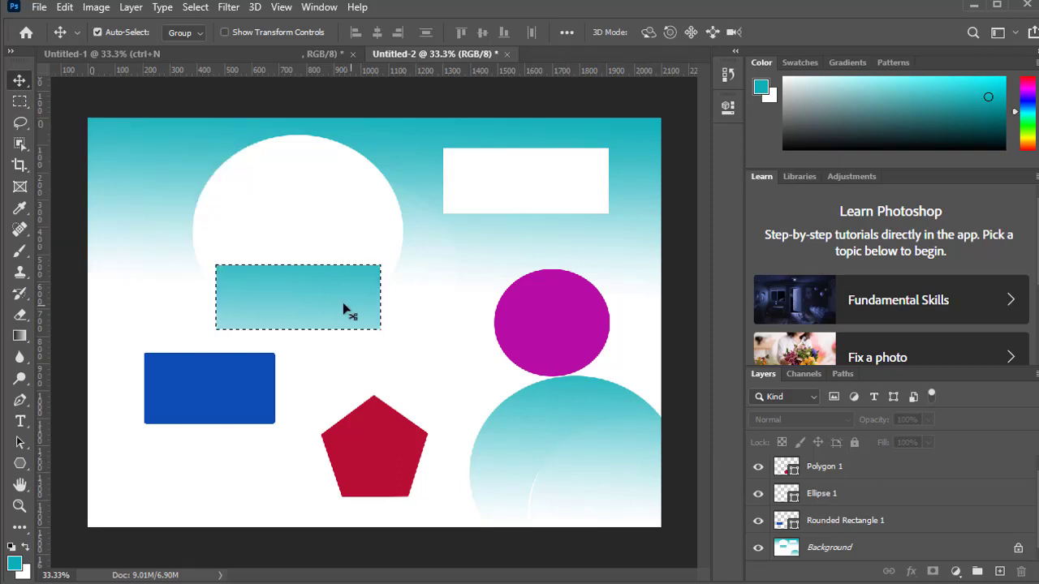
{"action": "left_click", "coordinate": [25, 107]}
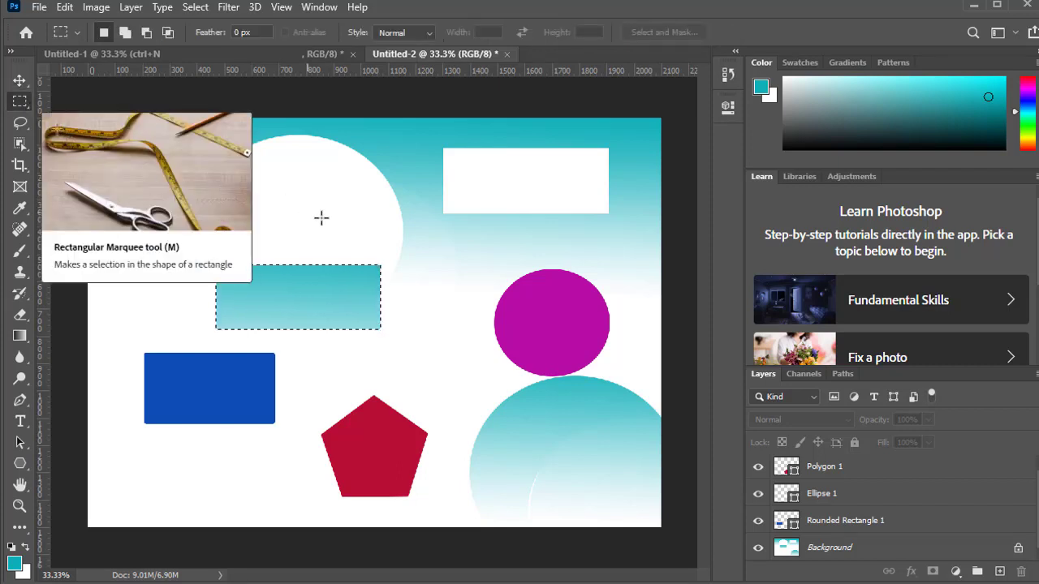
{"action": "left_click", "coordinate": [277, 196]}
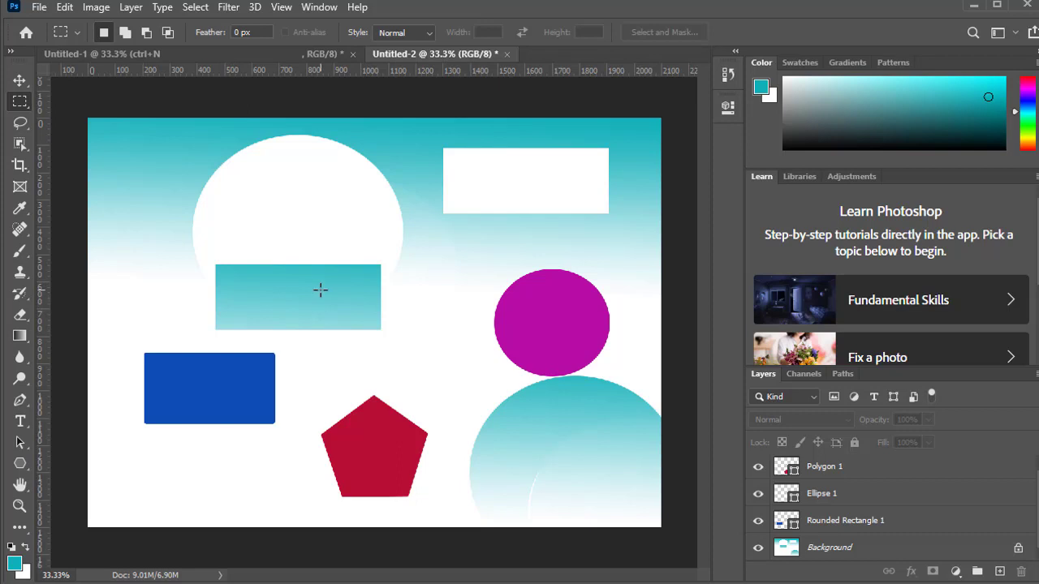
Step: Draw a small rectangular selection over the white circle's upper-left edge and deselect it
{"action": "left_click_drag", "start_coordinate": [139, 154], "coordinate": [239, 193]}
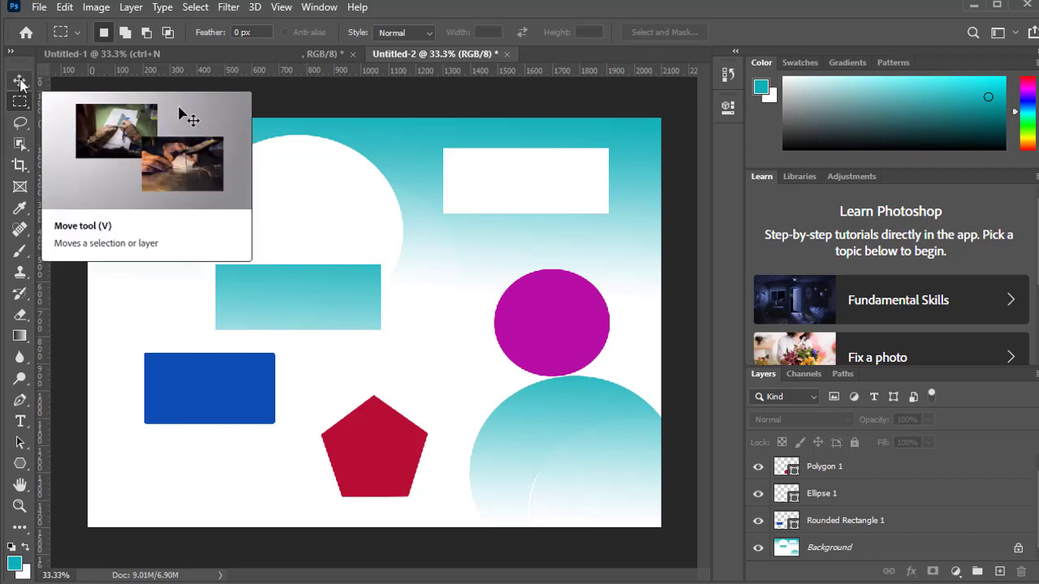
{"action": "left_click", "coordinate": [19, 81]}
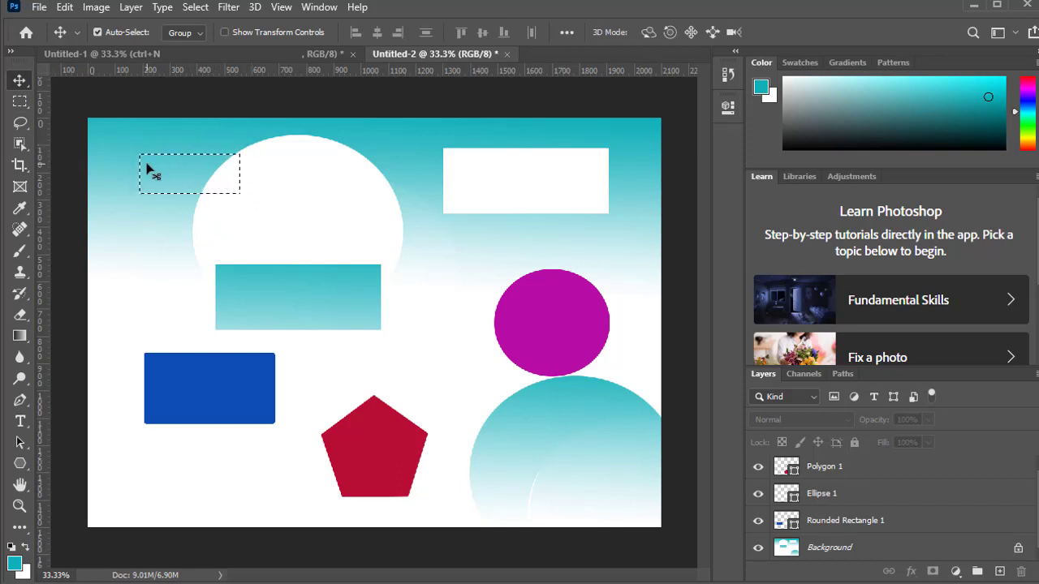
{"action": "left_click", "coordinate": [22, 109]}
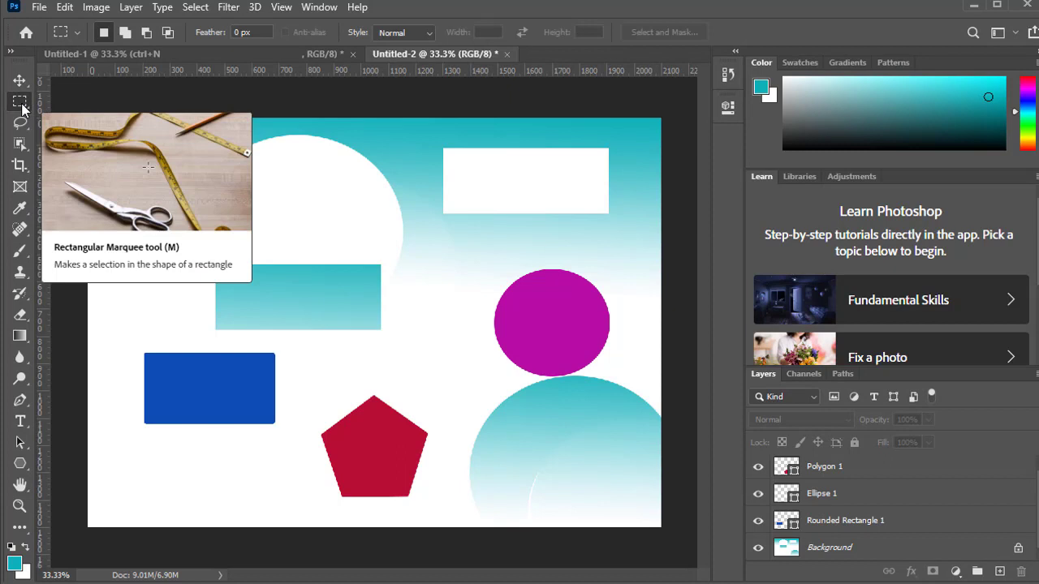
{"action": "left_click_drag", "start_coordinate": [138, 155], "coordinate": [240, 193]}
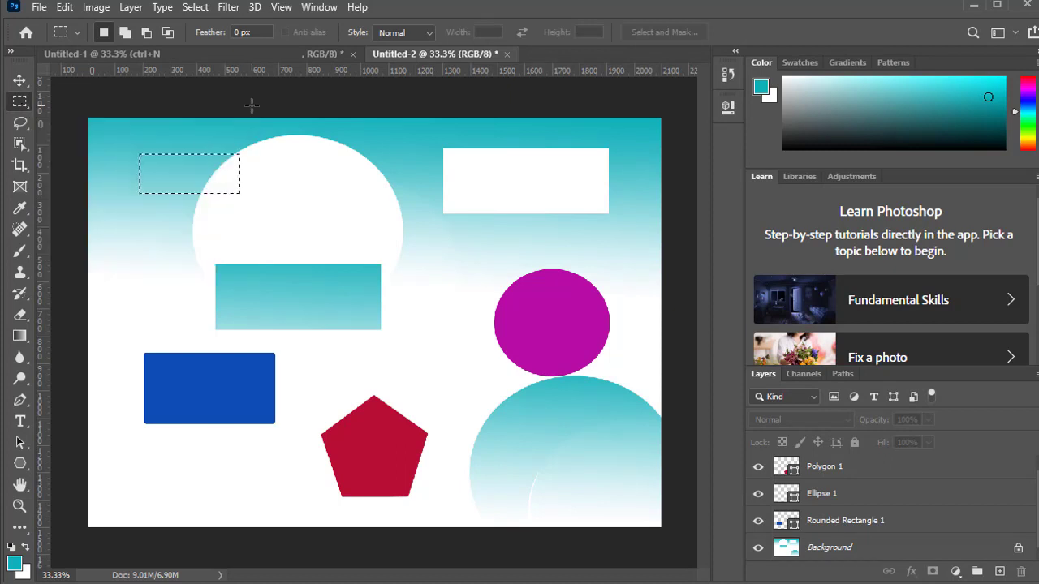
{"action": "left_click", "coordinate": [260, 167]}
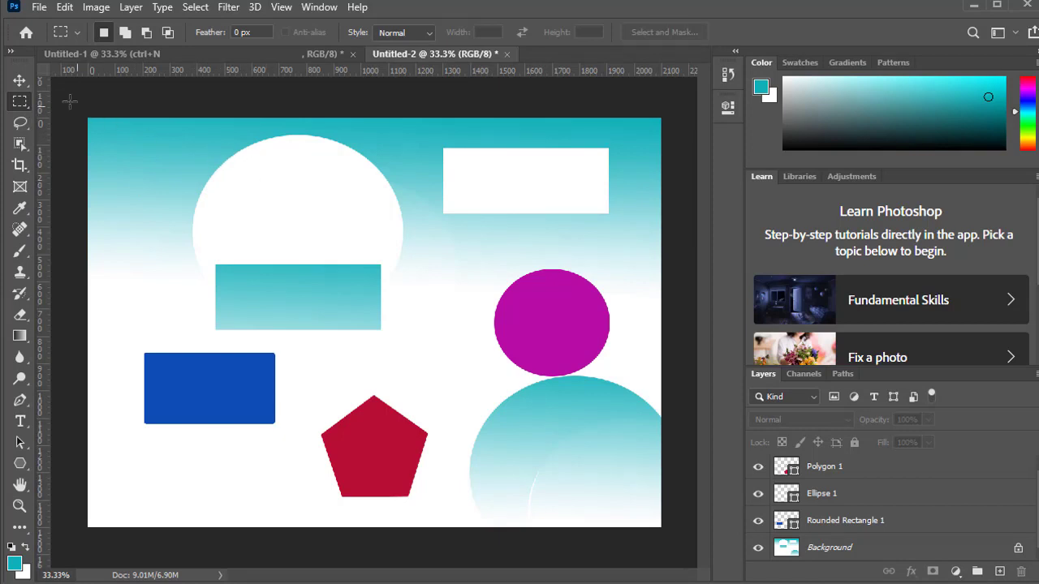